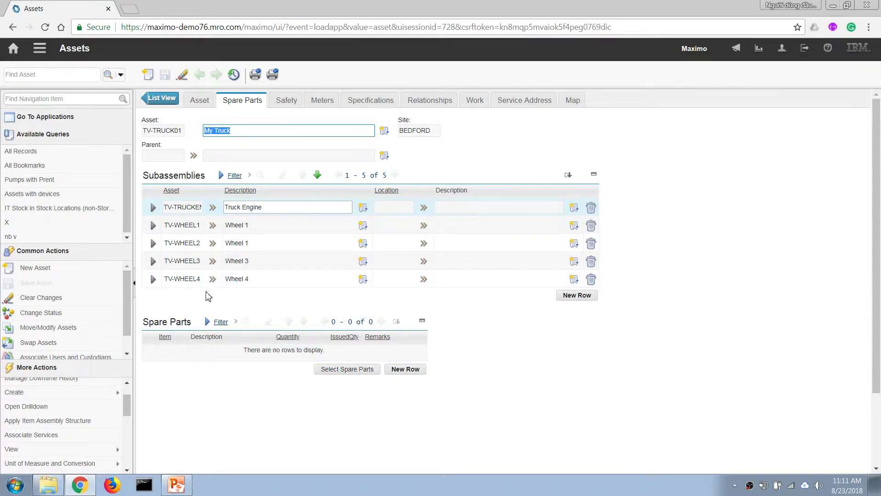
Open the Item Master application from the Inventory navigation menu.
{"action": "left_click", "coordinate": [39, 48]}
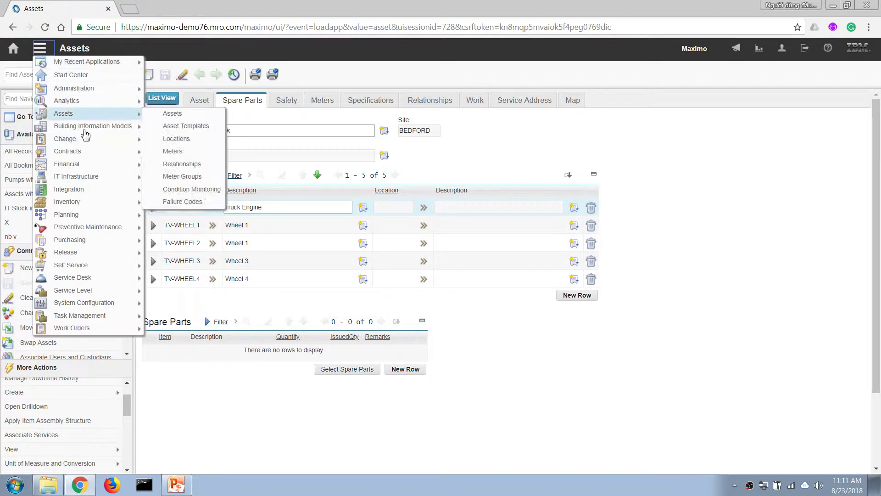
{"action": "mouse_move", "coordinate": [94, 202]}
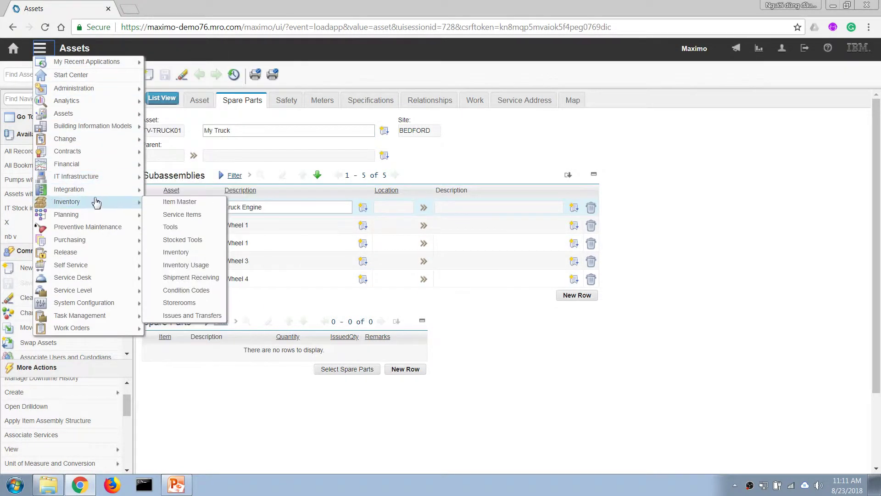
{"action": "left_click", "coordinate": [179, 202]}
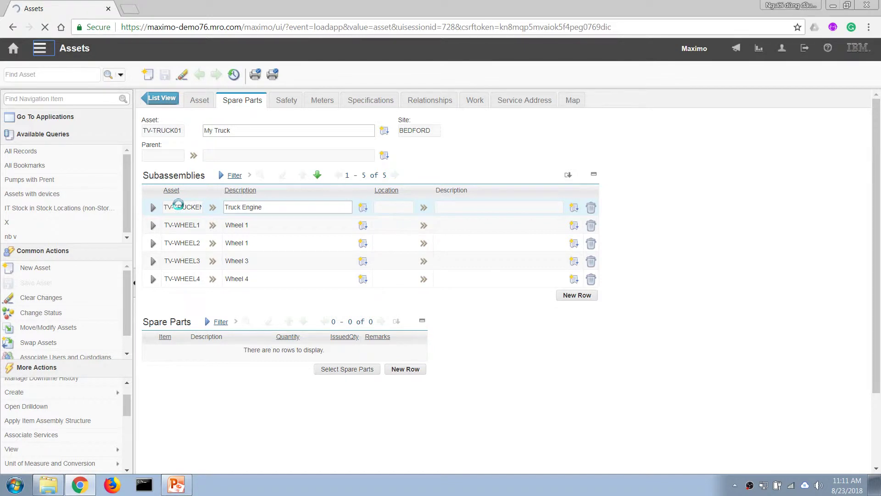
Start a new item numbered TVI-1001 with the description 'Oil, Engine'.
{"action": "left_click", "coordinate": [147, 79]}
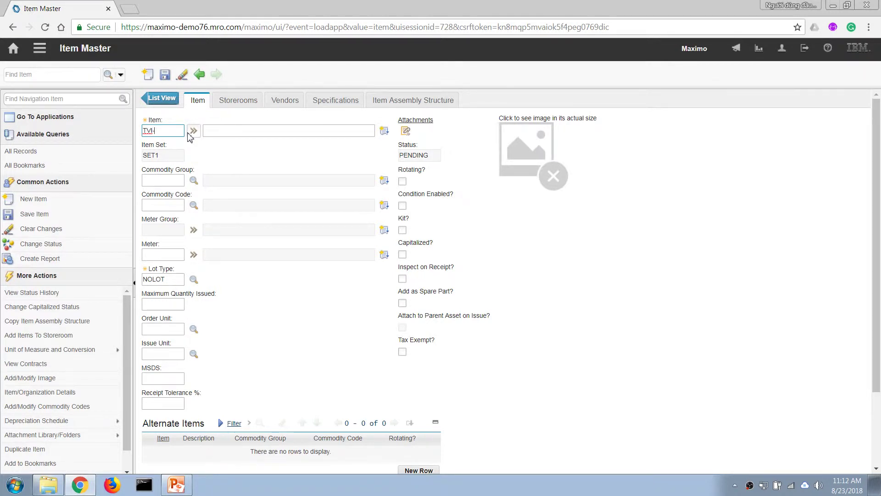
{"action": "type", "text": "TVI-1001"}
{"action": "key", "text": "Tab"}
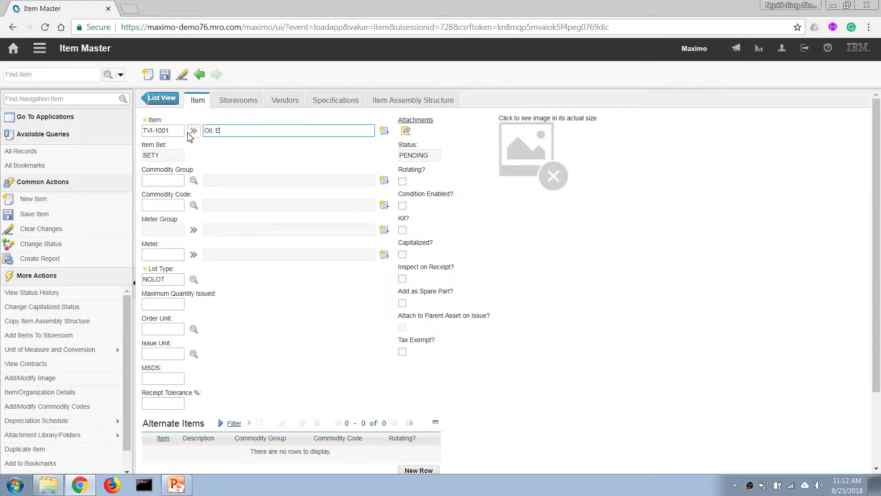
{"action": "type", "text": "gine"}
{"action": "key", "text": "Tab"}
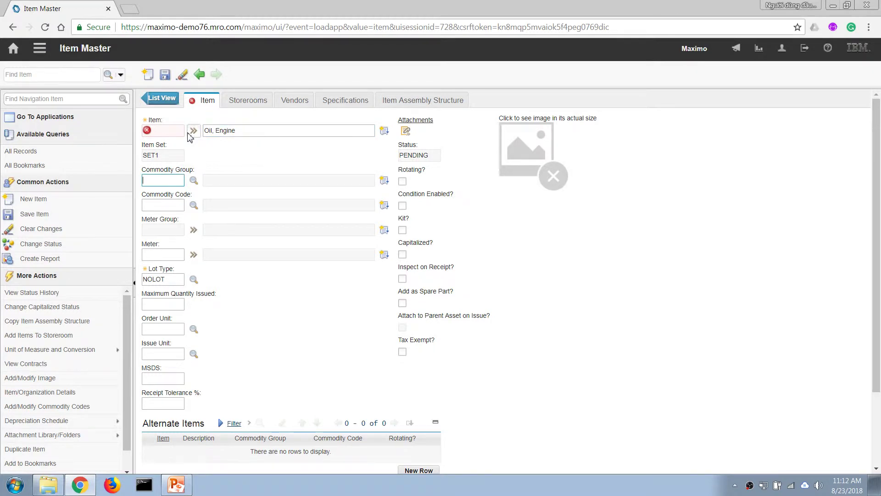
Discard the duplicate TVI-1001 number and renumber the Oil, Engine item TVI-1005.
{"action": "left_click", "coordinate": [147, 130]}
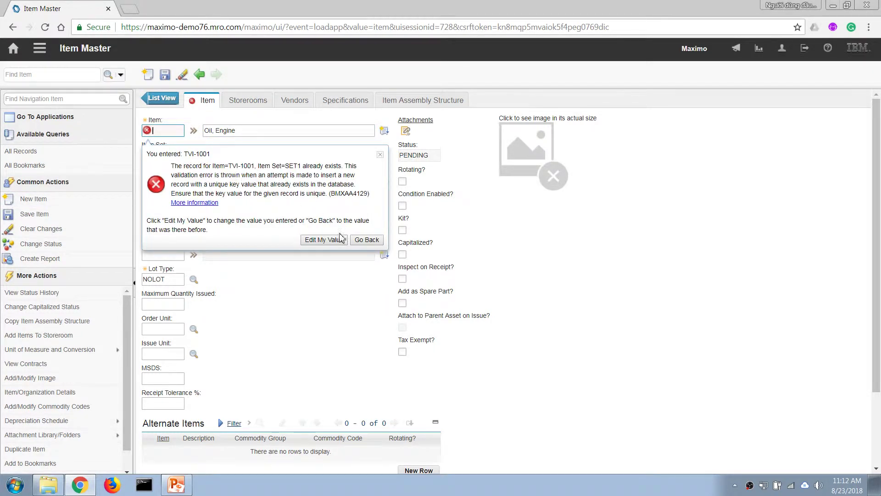
{"action": "left_click", "coordinate": [367, 239]}
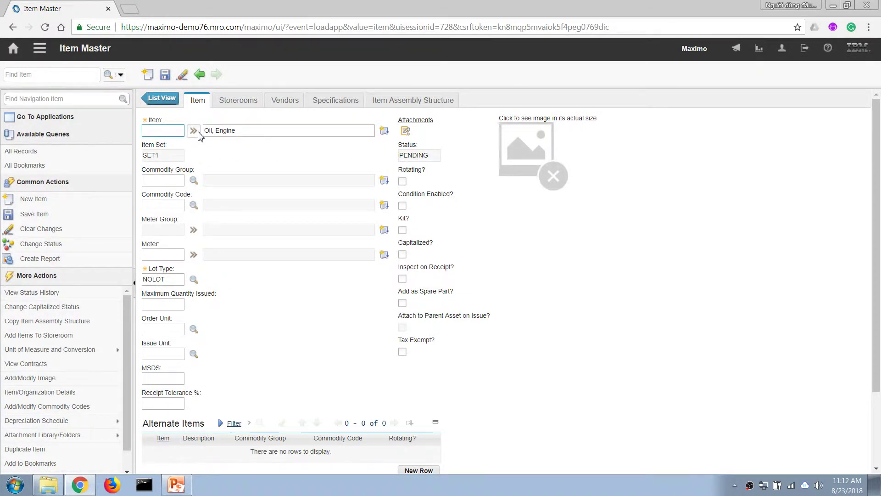
{"action": "type", "text": "TV"}
{"action": "type", "text": "I10"}
{"action": "type", "text": "-"}
{"action": "type", "text": "1005"}
{"action": "key", "text": "Tab"}
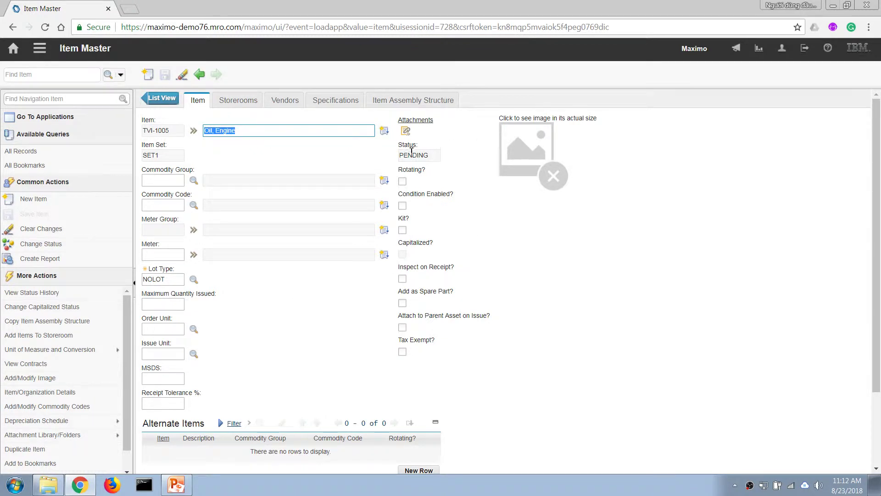
Change item TVI-1005 from Pending to Active, rolling the status to organizations and inventory.
{"action": "left_click", "coordinate": [55, 245]}
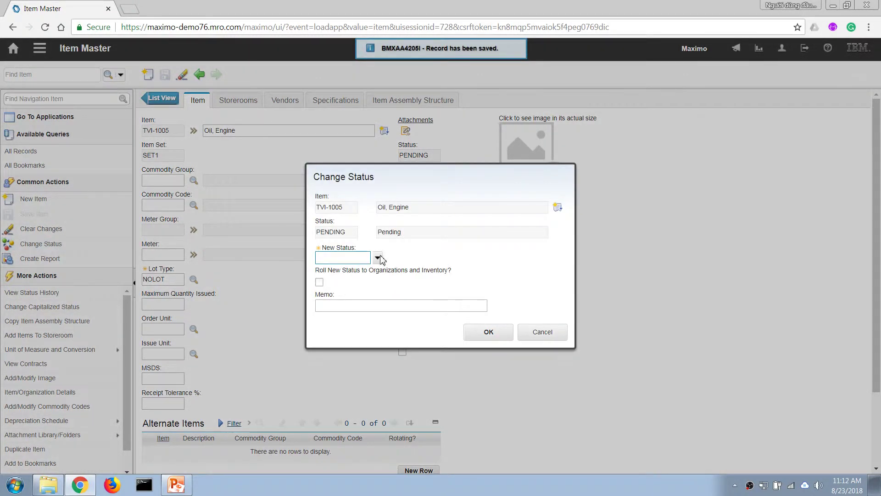
{"action": "left_click", "coordinate": [377, 257]}
{"action": "left_click", "coordinate": [348, 270]}
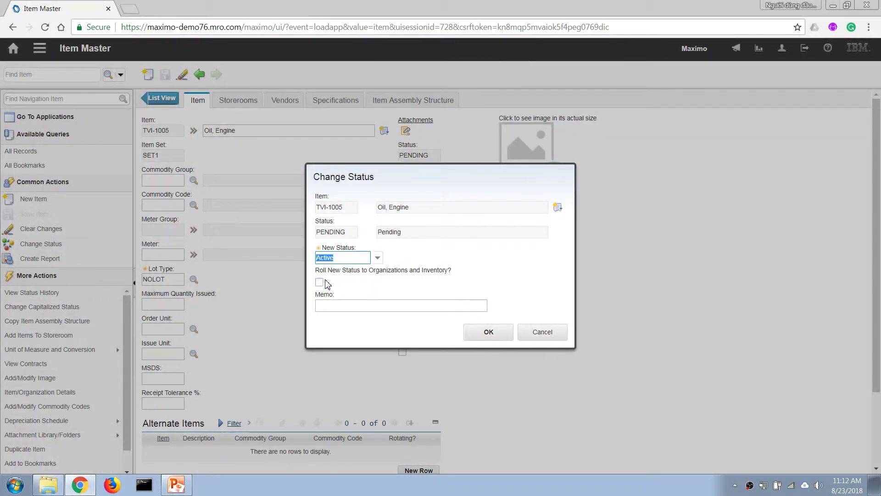
{"action": "left_click", "coordinate": [320, 282]}
{"action": "left_click", "coordinate": [487, 333]}
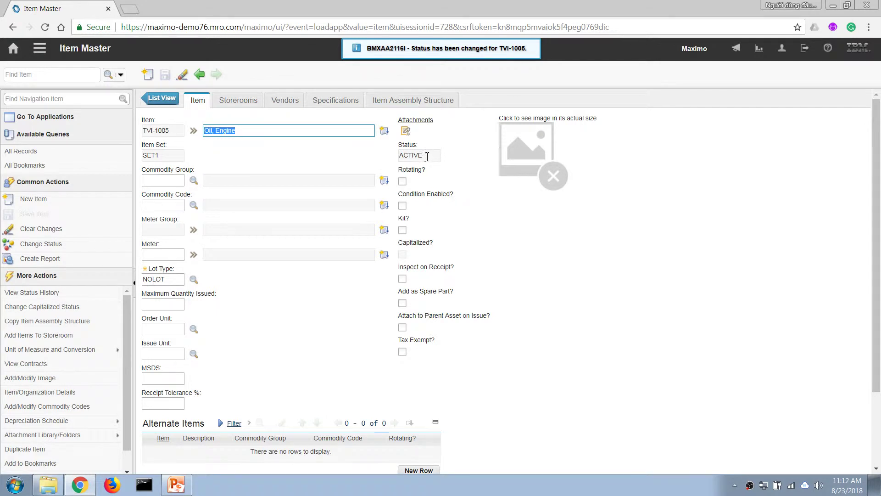
{"action": "mouse_move", "coordinate": [52, 348]}
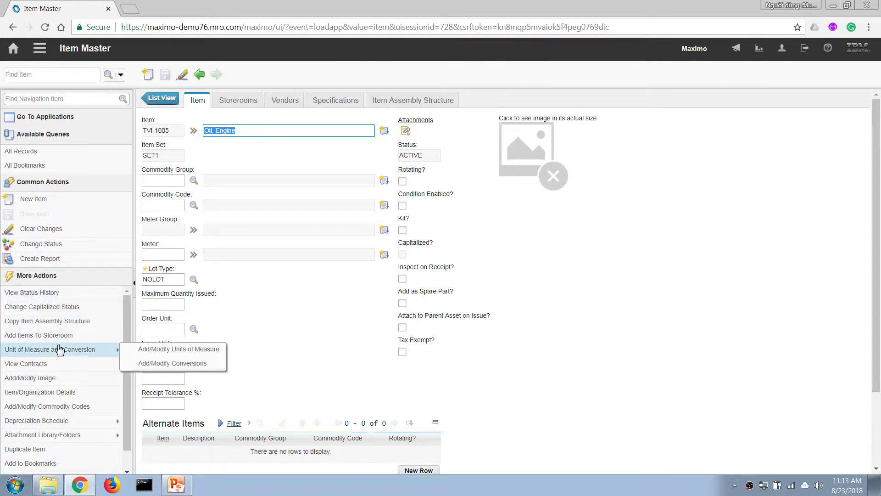
{"action": "scroll", "coordinate": [127, 326], "scroll_direction": "down", "scroll_amount": 1}
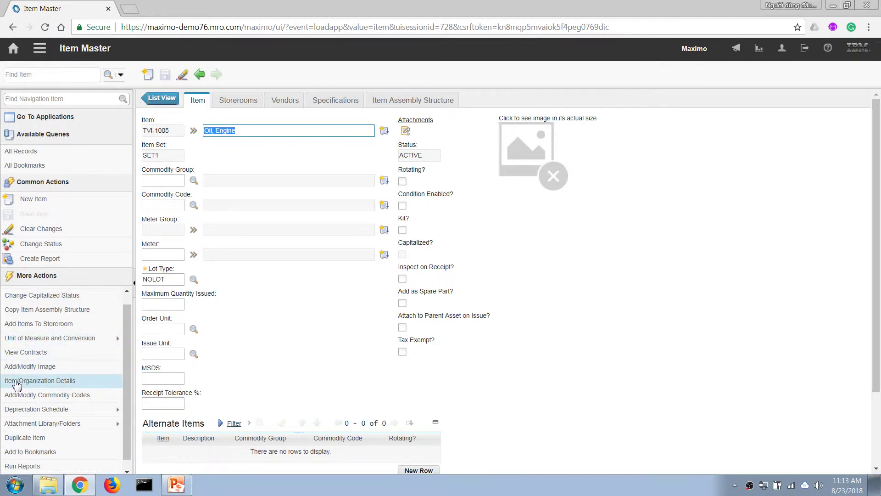
{"action": "left_click", "coordinate": [37, 381]}
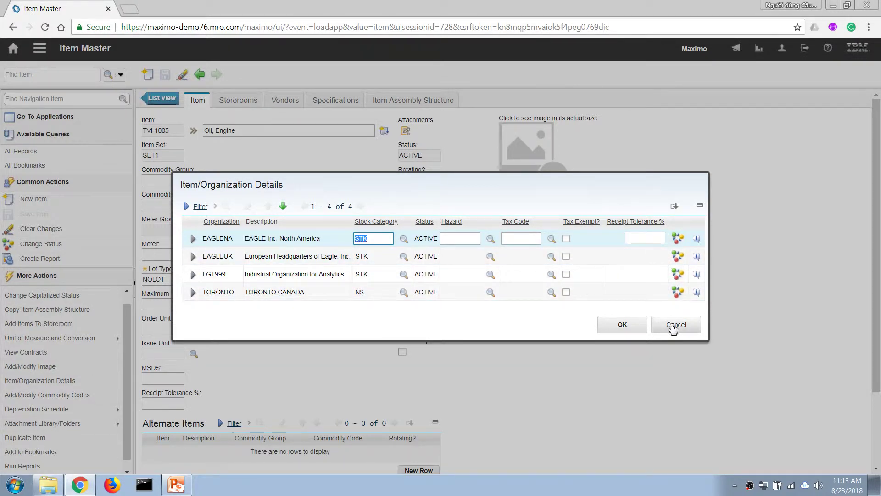
{"action": "left_click", "coordinate": [676, 329]}
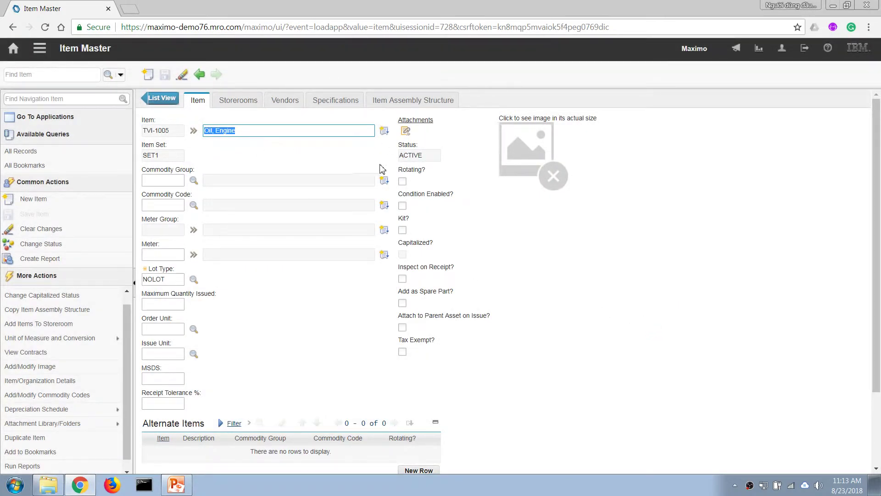
{"action": "key", "text": "alt+Tab"}
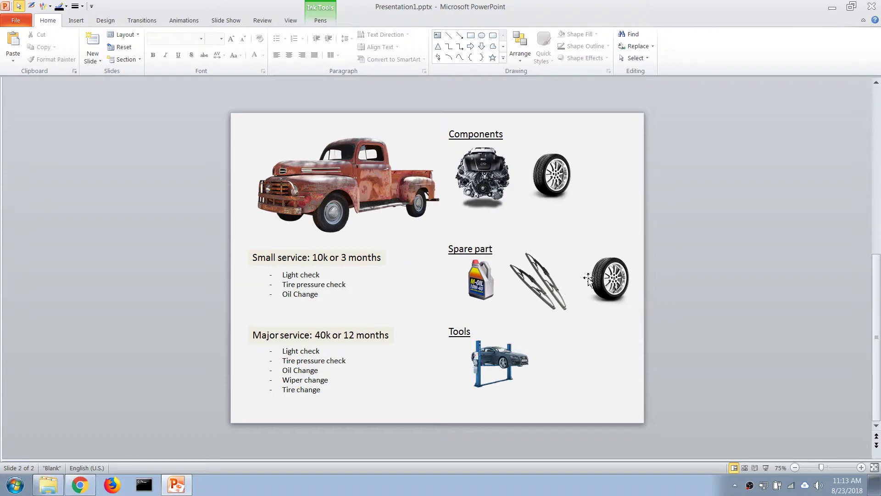
{"action": "key", "text": "alt+Tab"}
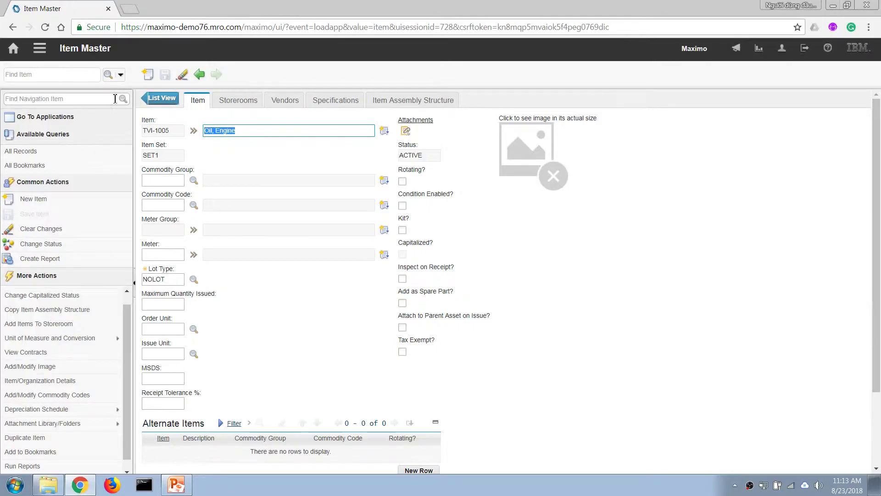
Create item TVI-1006 described 'Wiper, Truck' and save it.
{"action": "left_click", "coordinate": [148, 74]}
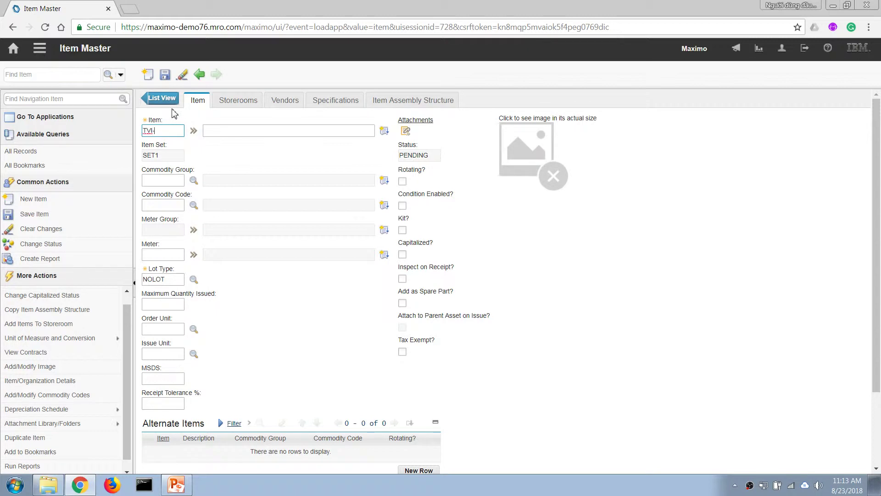
{"action": "key", "text": "Tab"}
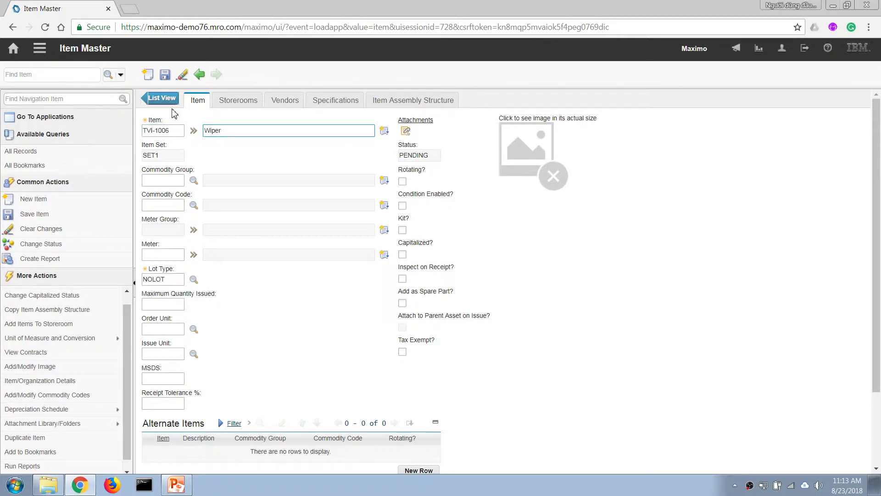
{"action": "key", "text": "Tab"}
{"action": "key", "text": "alt+s"}
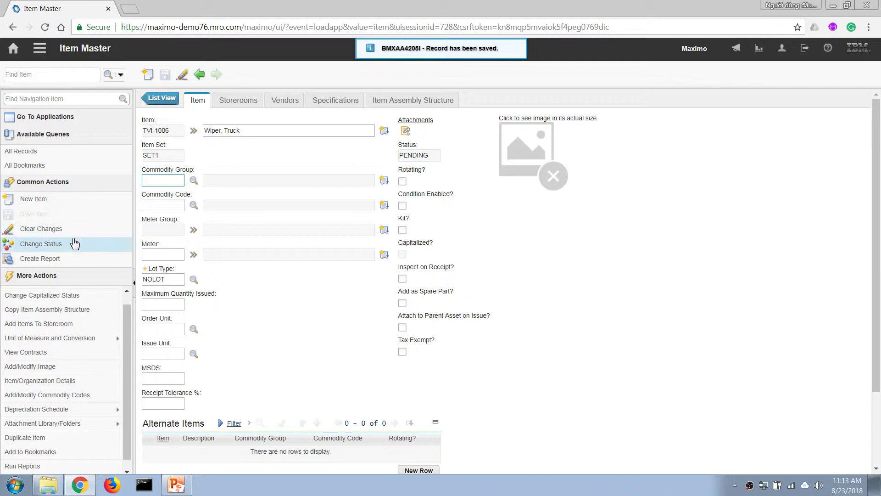
Set TVI-1006 to Active, rolling the status to organizations and inventory.
{"action": "left_click", "coordinate": [69, 245]}
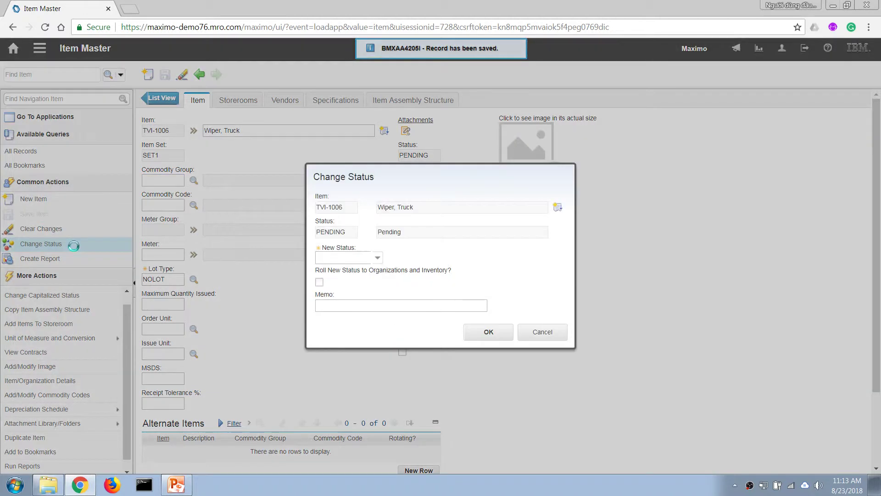
{"action": "left_click", "coordinate": [378, 257]}
{"action": "left_click", "coordinate": [362, 274]}
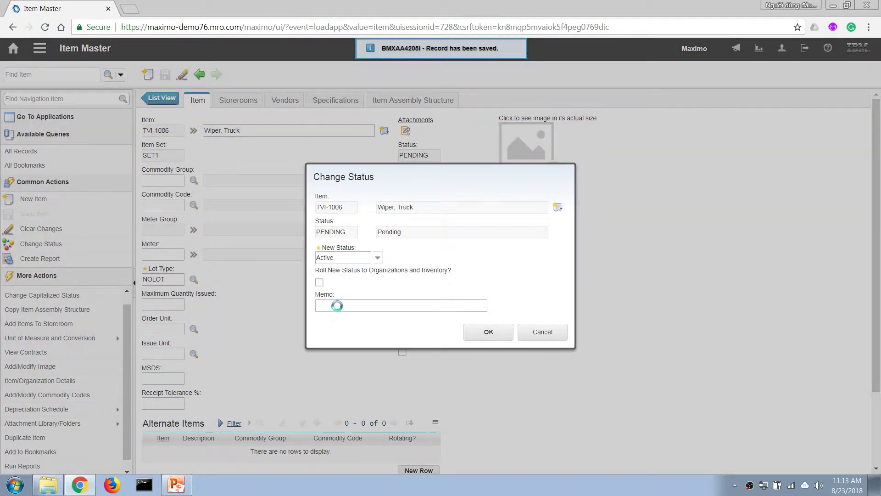
{"action": "left_click", "coordinate": [319, 282]}
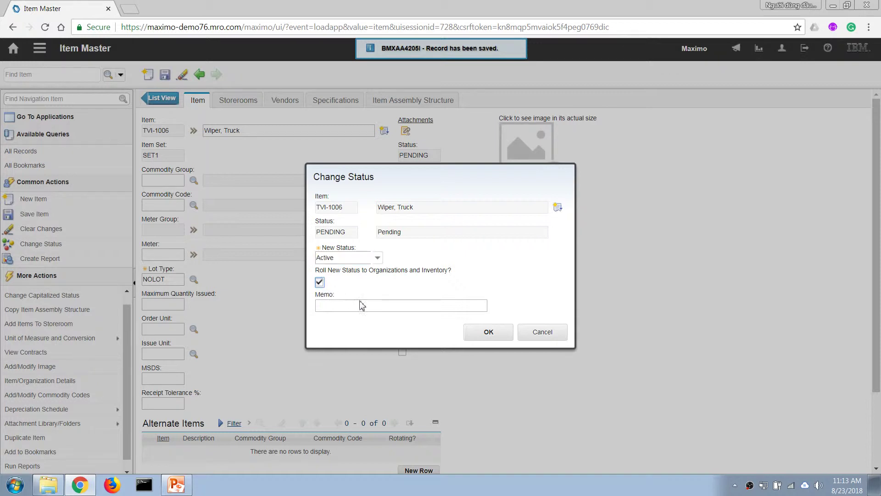
{"action": "left_click", "coordinate": [493, 332]}
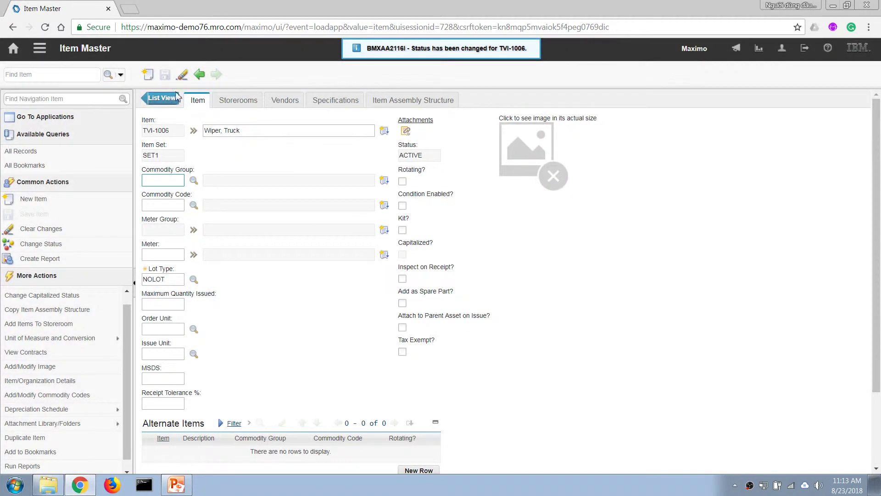
Create item TVI-1007 described 'Wheel, Truck' and save it as Pending.
{"action": "left_click", "coordinate": [147, 74]}
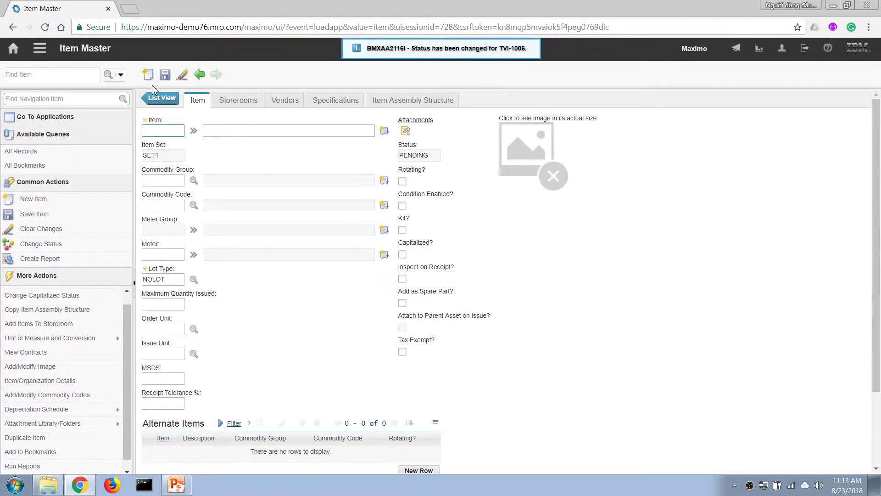
{"action": "type", "text": "TVI-1007"}
{"action": "key", "text": "Tab"}
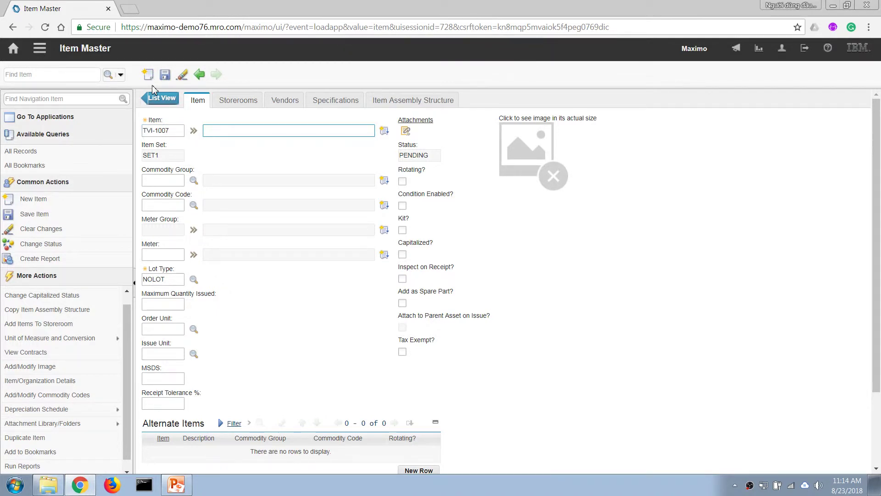
{"action": "type", "text": "Wheel, Truck"}
{"action": "key", "text": "Tab"}
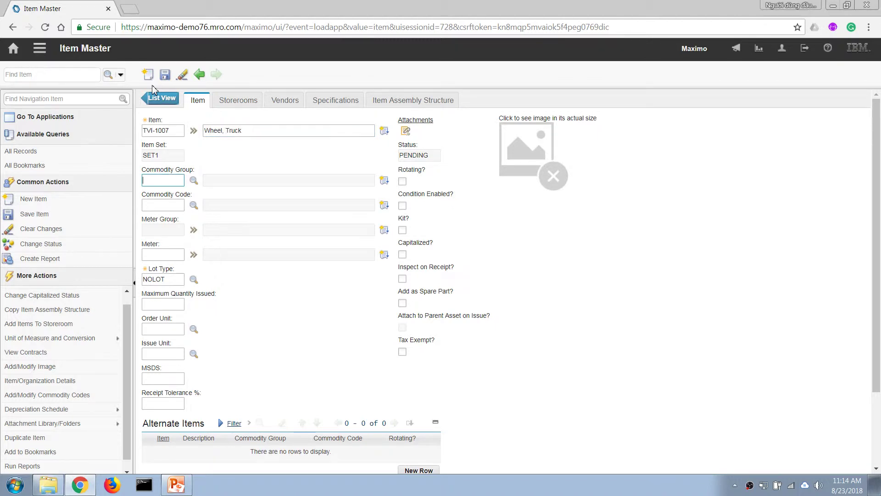
{"action": "key", "text": "alt+s"}
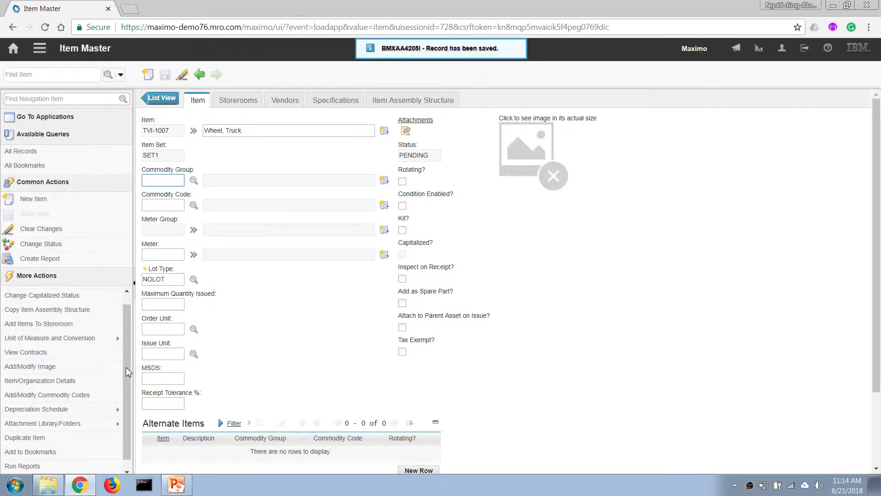
Set TVI-1007 to Active with status rolled, then switch to the truck parts slide.
{"action": "left_click", "coordinate": [52, 244]}
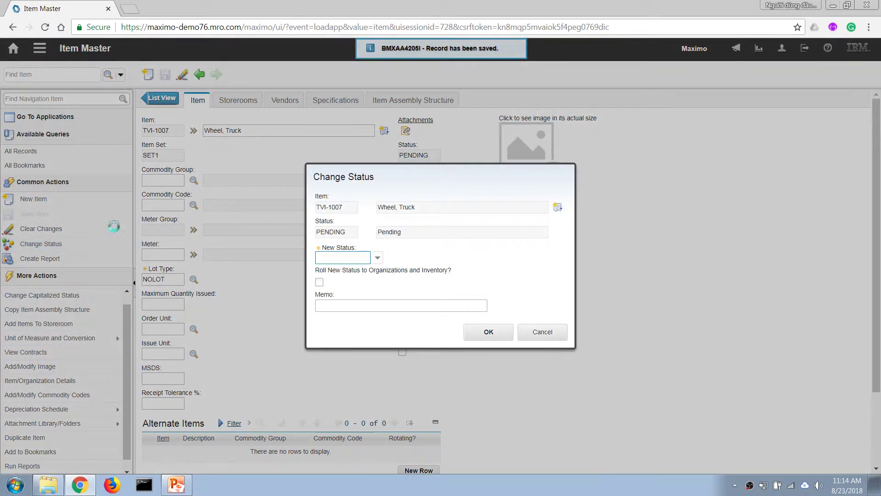
{"action": "left_click", "coordinate": [378, 257]}
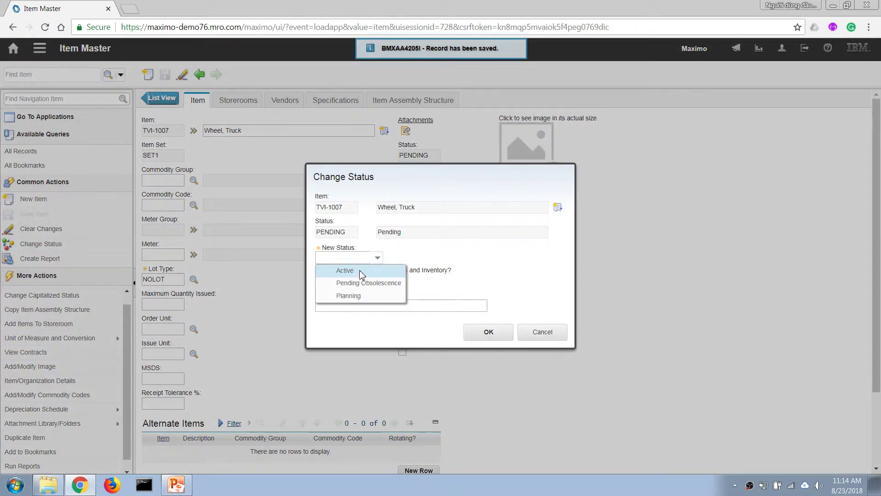
{"action": "left_click", "coordinate": [362, 274]}
{"action": "left_click", "coordinate": [319, 282]}
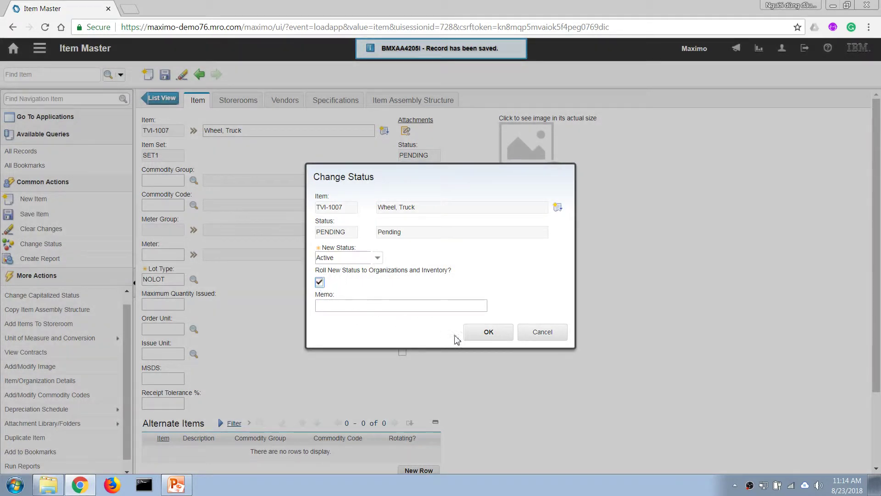
{"action": "left_click", "coordinate": [488, 333]}
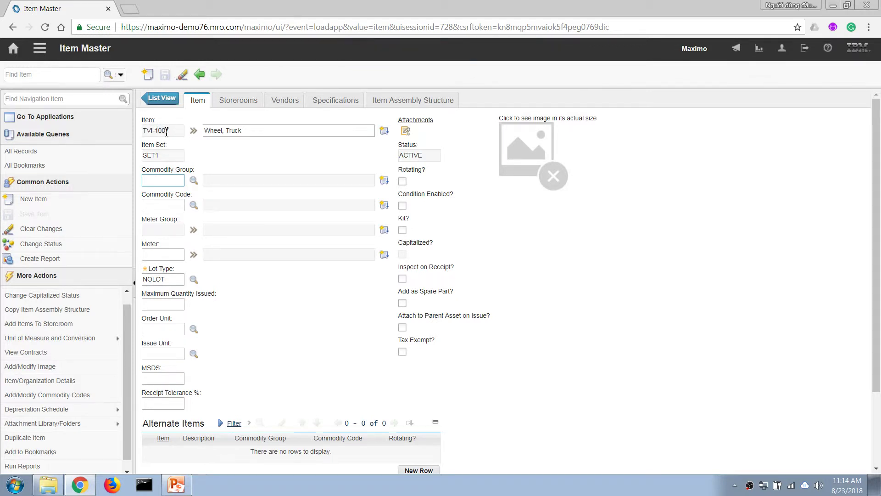
{"action": "key", "text": "alt+Tab"}
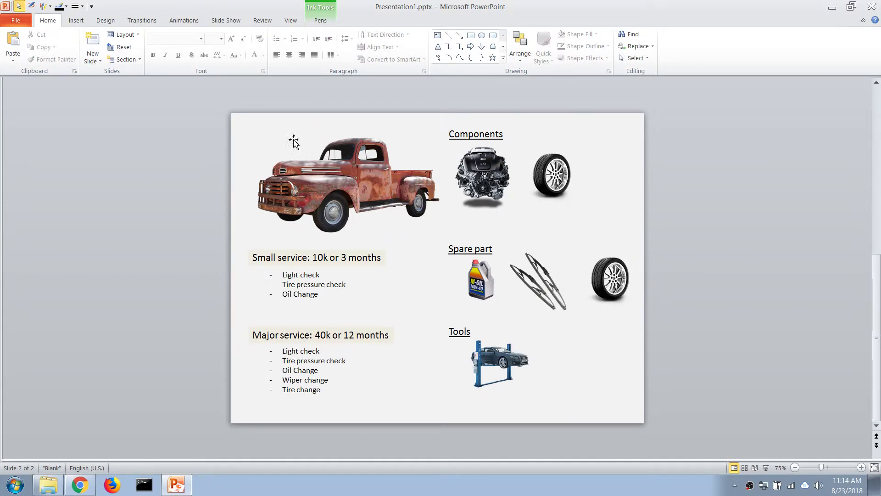
Back in Maximo, search the Assets application for Truck and open asset TV-TRUCK01.
{"action": "key", "text": "alt+Tab"}
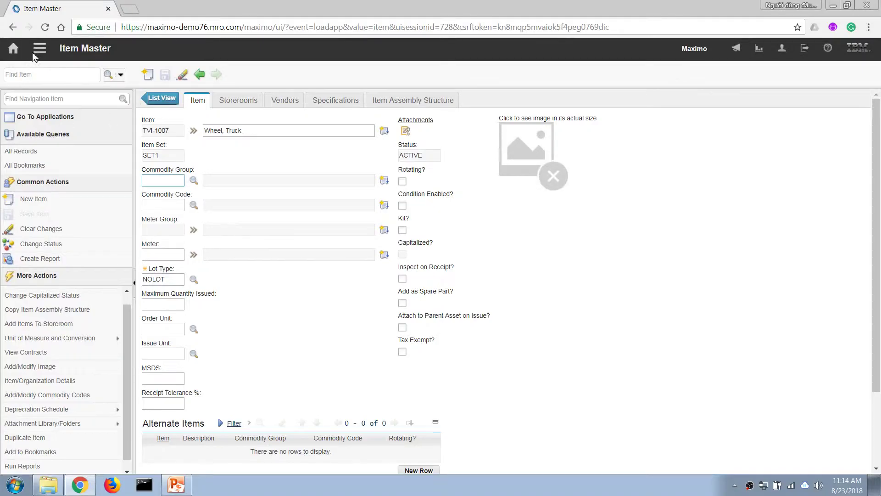
{"action": "left_click", "coordinate": [39, 49]}
{"action": "mouse_move", "coordinate": [103, 115]}
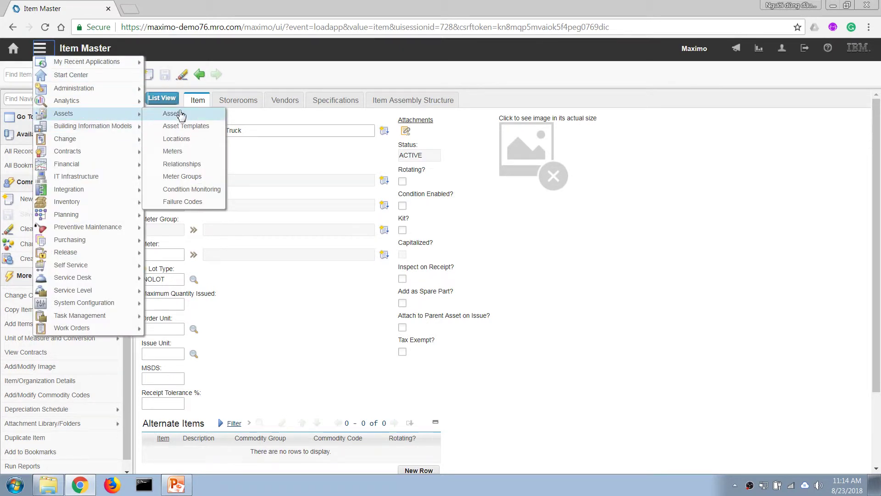
{"action": "left_click", "coordinate": [172, 113]}
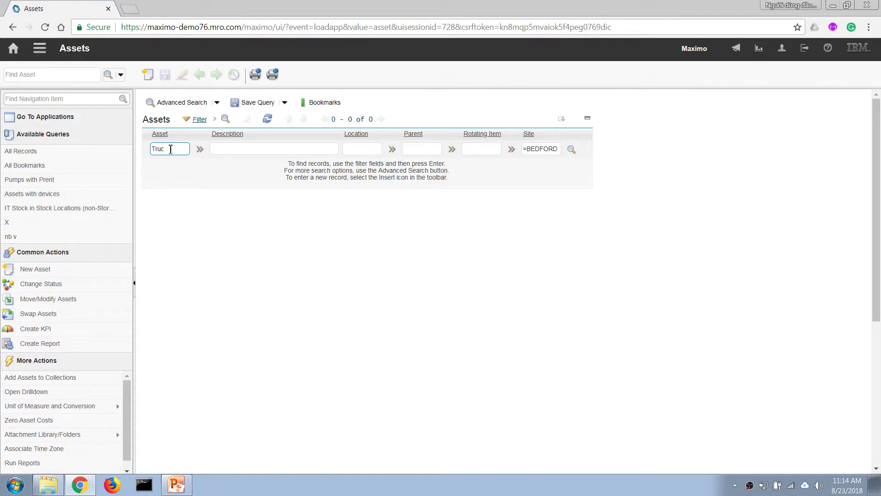
{"action": "key", "text": "Return"}
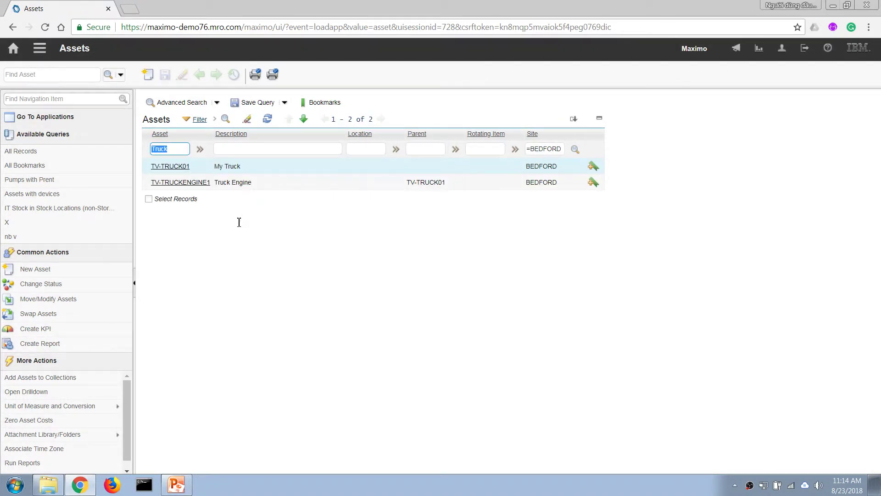
{"action": "left_click", "coordinate": [171, 166]}
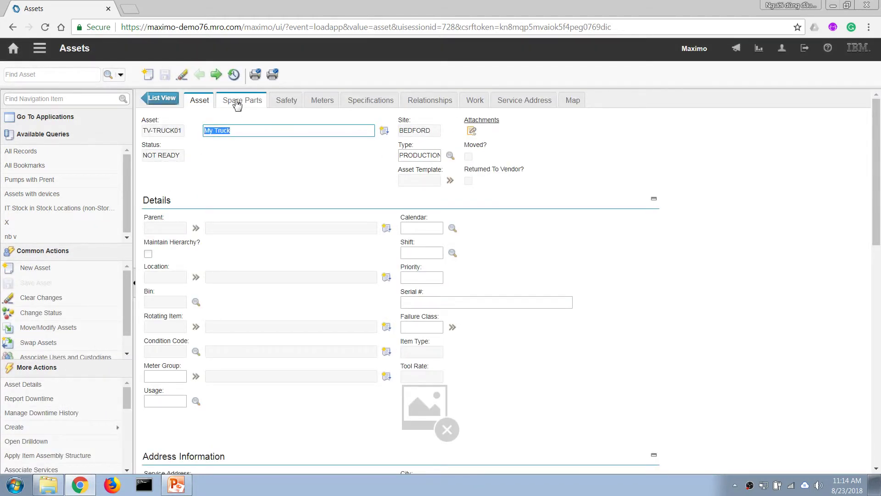
Show TV-TRUCK01's Spare Parts tab and filter the spare-part picker by item numbers 006,1007.
{"action": "left_click", "coordinate": [238, 104]}
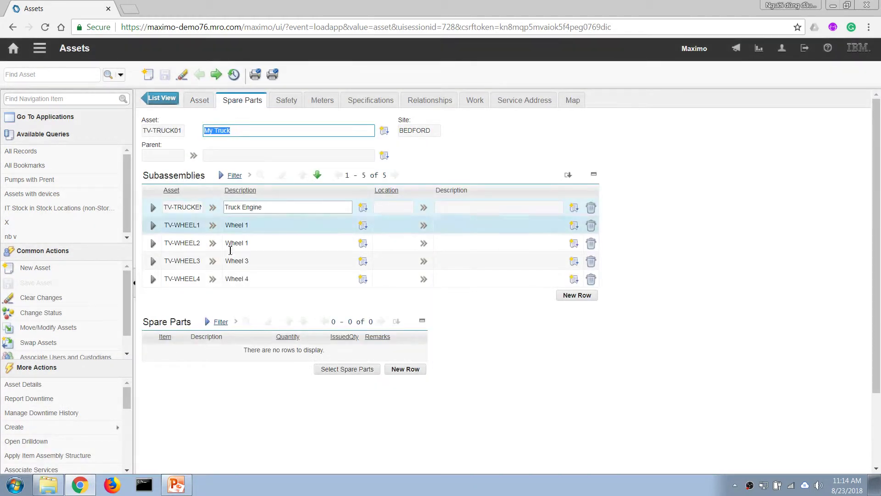
{"action": "left_click", "coordinate": [360, 375]}
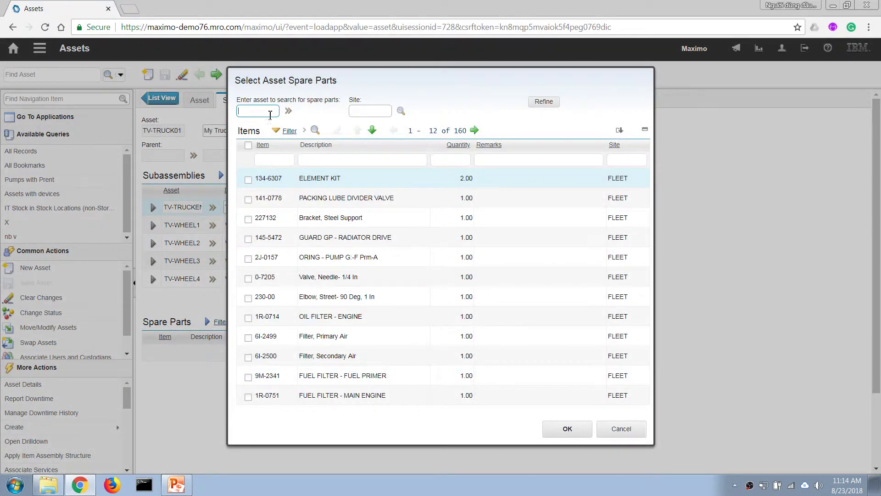
{"action": "left_click", "coordinate": [273, 162]}
{"action": "type", "text": "006,1007"}
{"action": "key", "text": "Return"}
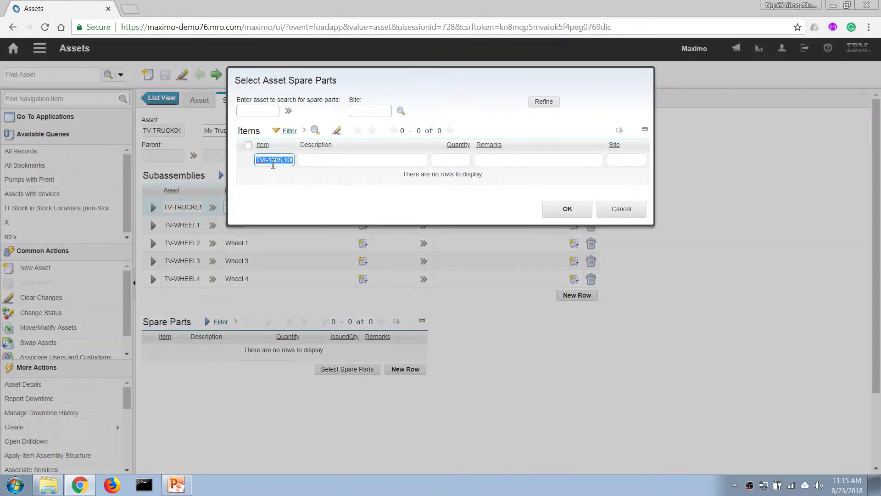
Clear the item filter and cancel the picker without adding any spare parts.
{"action": "key", "text": "End"}
{"action": "key", "text": "BackSpace"}
{"action": "key", "text": "BackSpace"}
{"action": "key", "text": "BackSpace"}
{"action": "key", "text": "BackSpace"}
{"action": "key", "text": "BackSpace"}
{"action": "key", "text": "BackSpace"}
{"action": "key", "text": "BackSpace"}
{"action": "key", "text": "BackSpace"}
{"action": "key", "text": "Return"}
{"action": "key", "text": "BackSpace"}
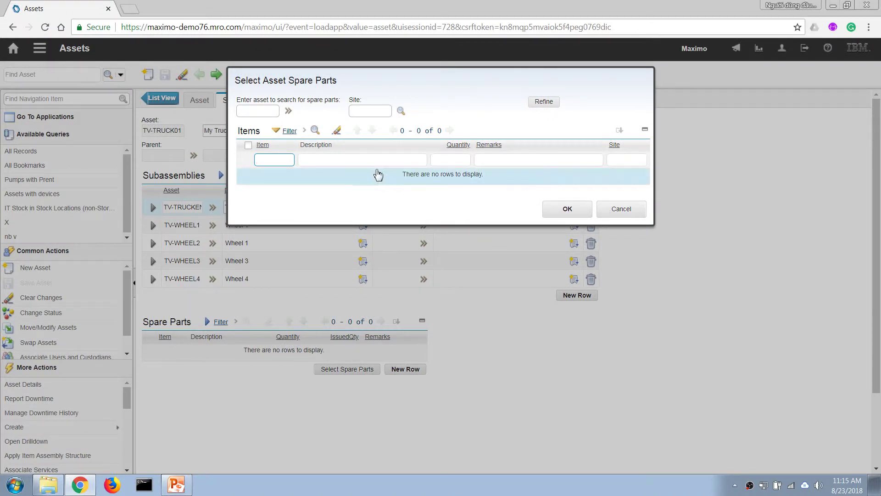
{"action": "key", "text": "Return"}
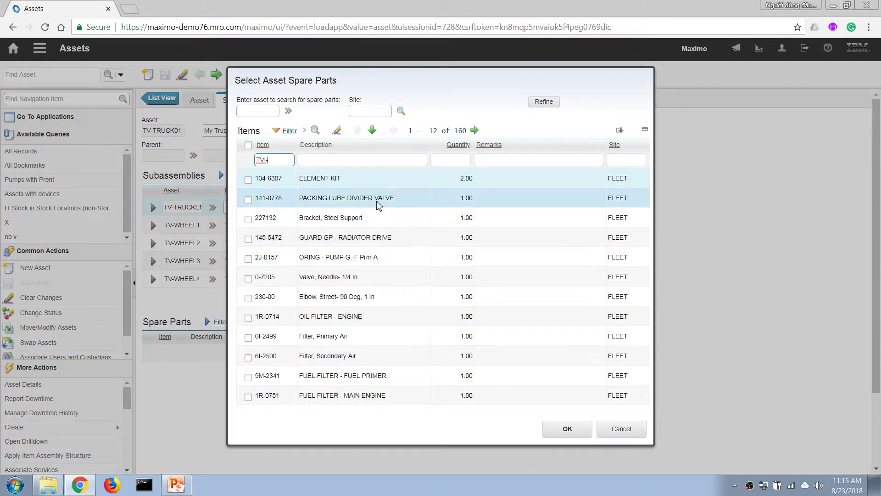
{"action": "key", "text": "Return"}
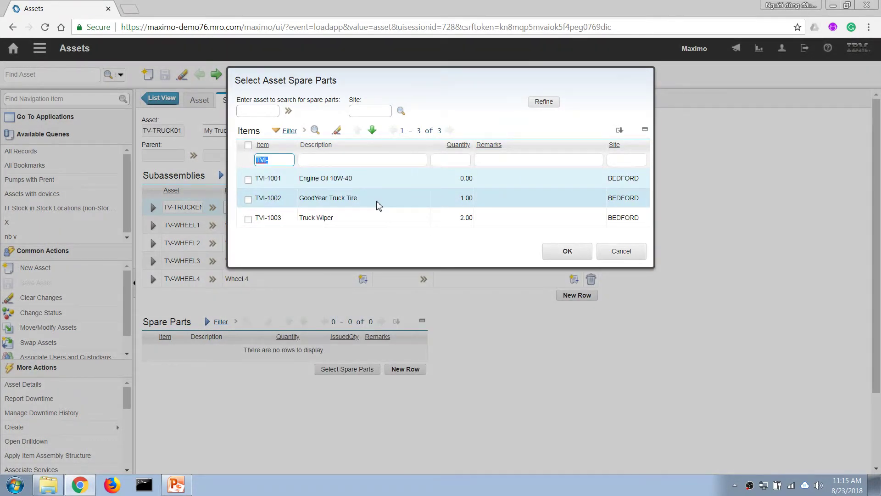
{"action": "key", "text": "BackSpace"}
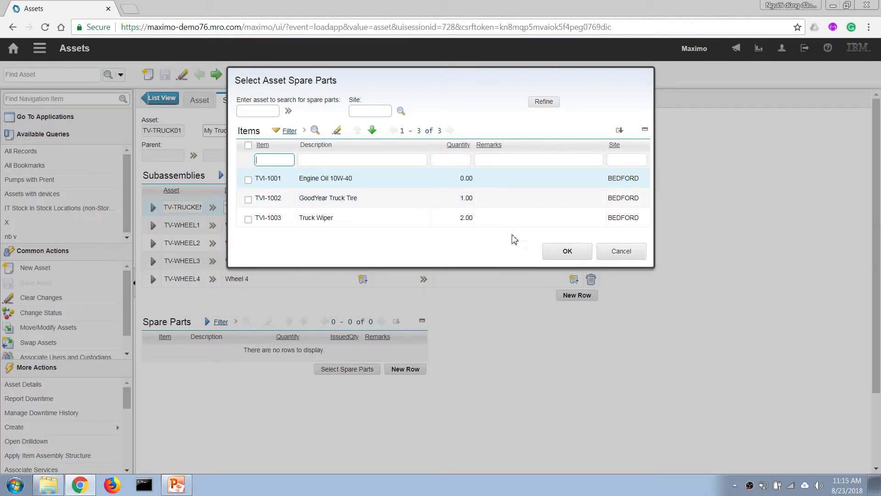
{"action": "left_click", "coordinate": [623, 253]}
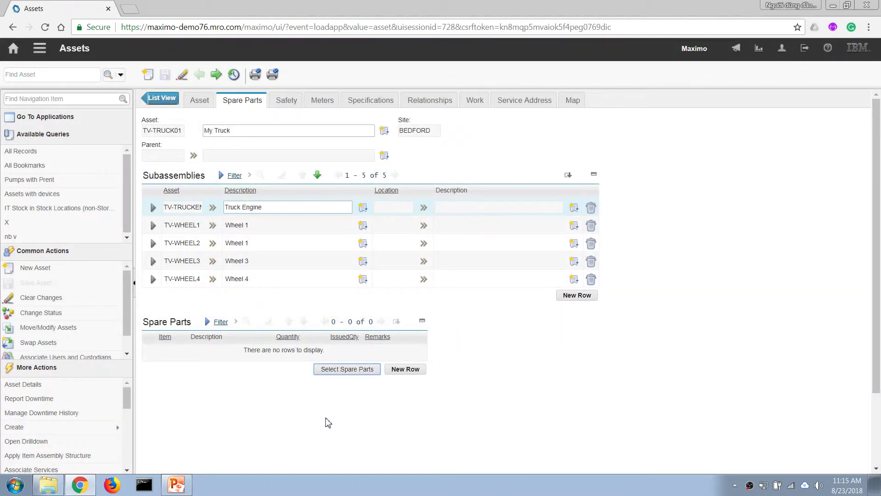
Add spare-part rows for items TVI-1005, TVI-1006 and TVI-1007, each with quantity 1.00.
{"action": "left_click", "coordinate": [395, 375]}
{"action": "type", "text": "TVI"}
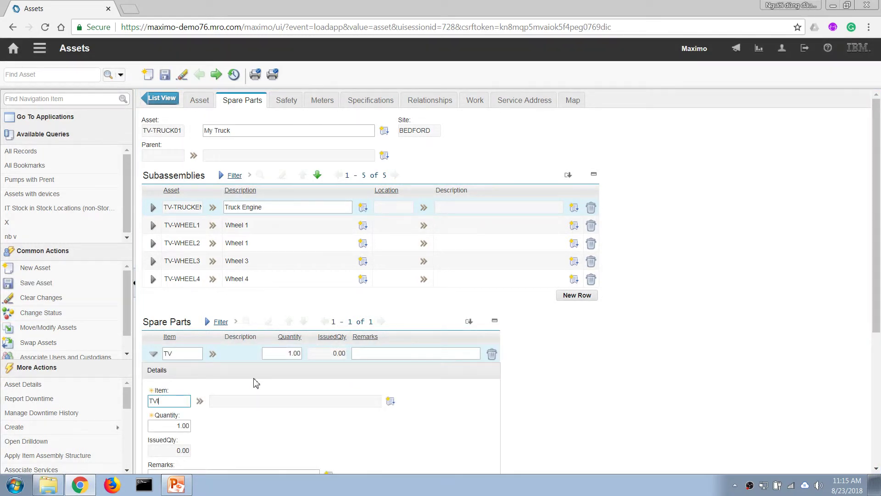
{"action": "type", "text": "-1005"}
{"action": "key", "text": "Tab"}
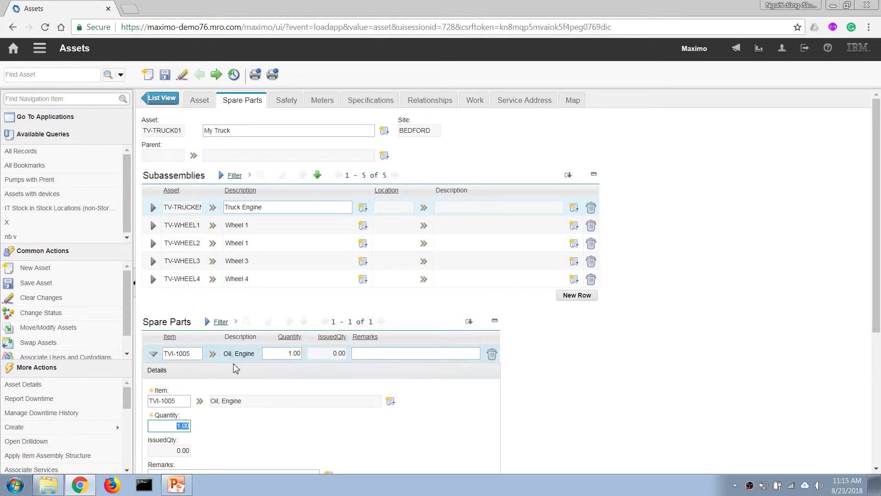
{"action": "left_click_drag", "start_coordinate": [878, 324], "coordinate": [878, 368]}
{"action": "left_click", "coordinate": [478, 436]}
{"action": "type", "text": "TVI-1006"}
{"action": "key", "text": "Tab"}
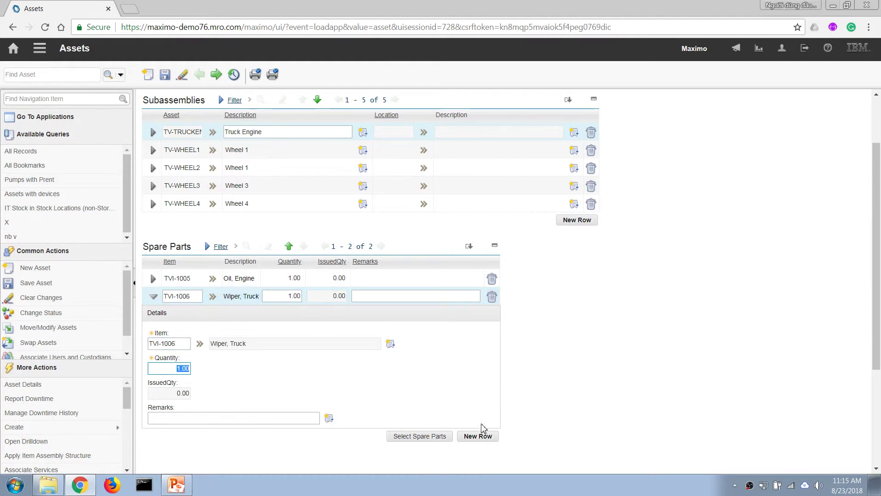
{"action": "left_click", "coordinate": [478, 436]}
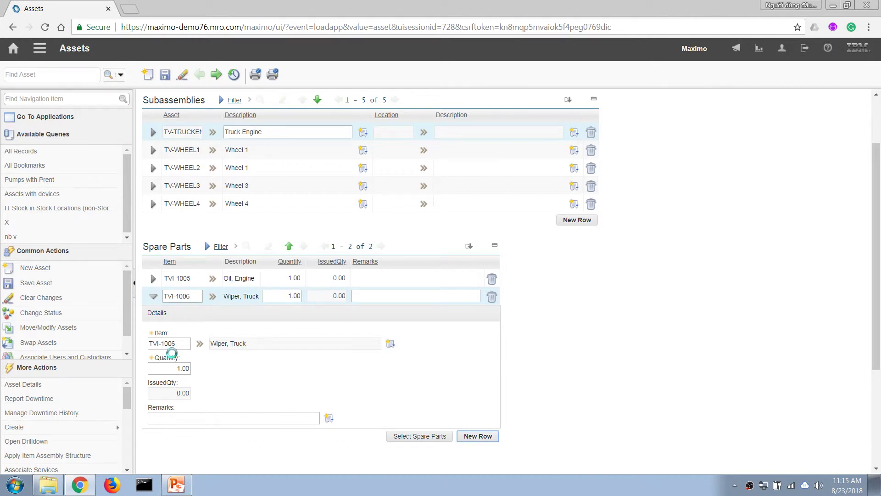
{"action": "type", "text": "TVI"}
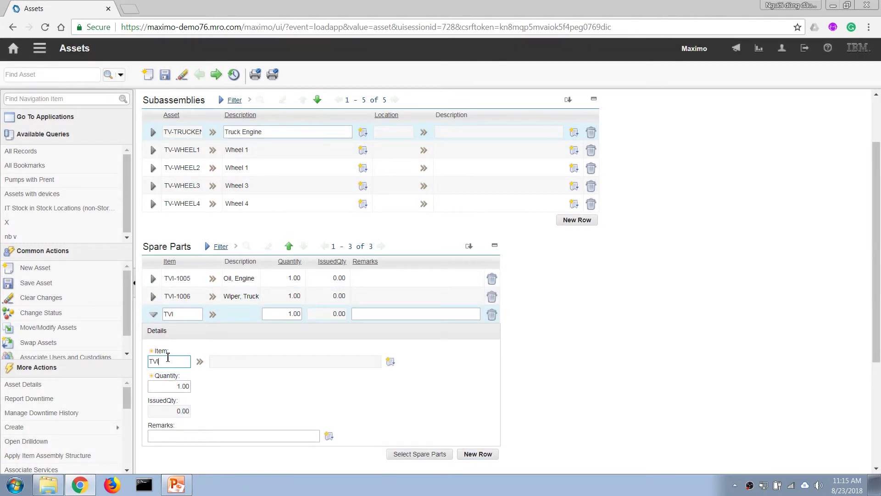
{"action": "type", "text": "-1007"}
{"action": "key", "text": "Tab"}
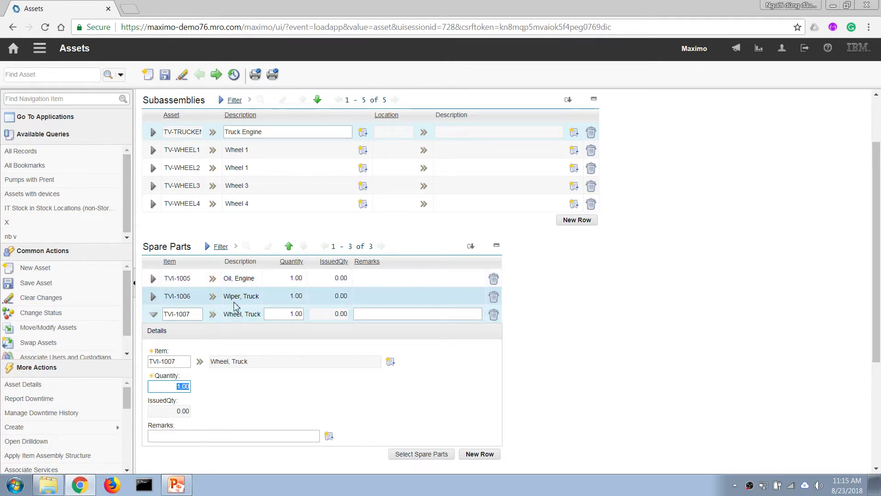
Enter quantity 0 for TVI-1005 Oil, Engine and 2 for TVI-1006 Wiper, Truck.
{"action": "left_click", "coordinate": [287, 278]}
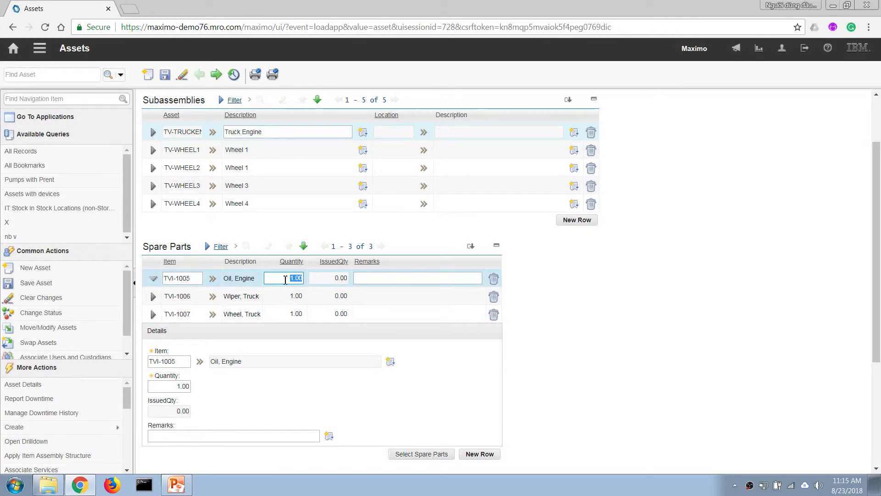
{"action": "type", "text": "0"}
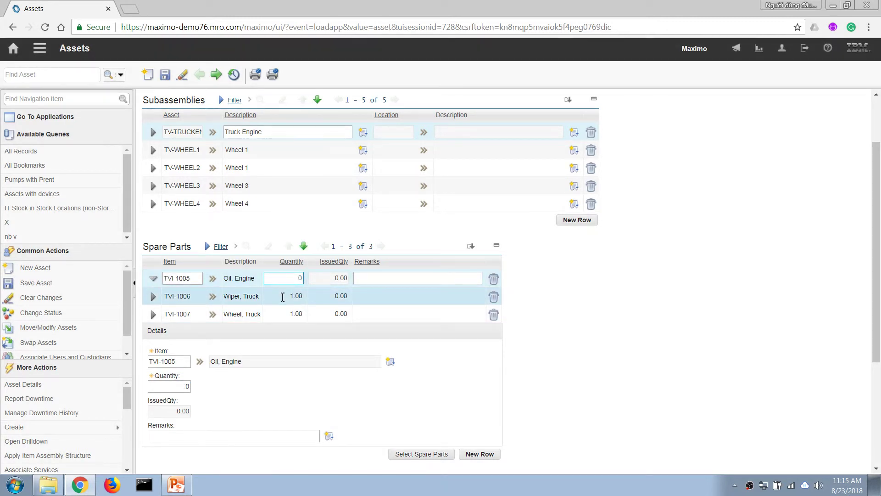
{"action": "left_click", "coordinate": [282, 297]}
{"action": "type", "text": "2"}
{"action": "key", "text": "Tab"}
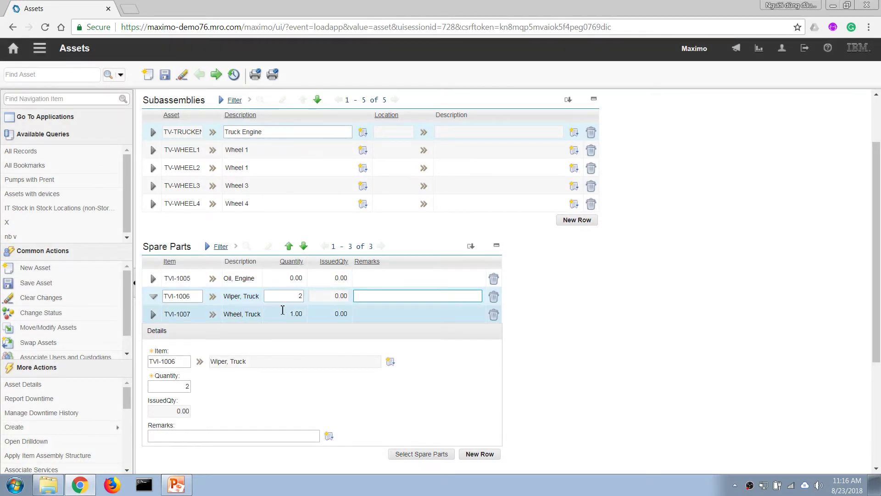
{"action": "left_click", "coordinate": [288, 313]}
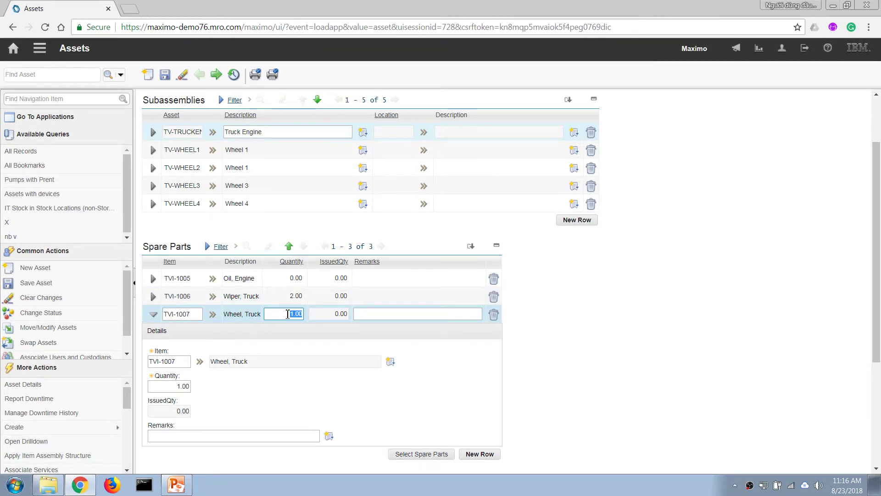